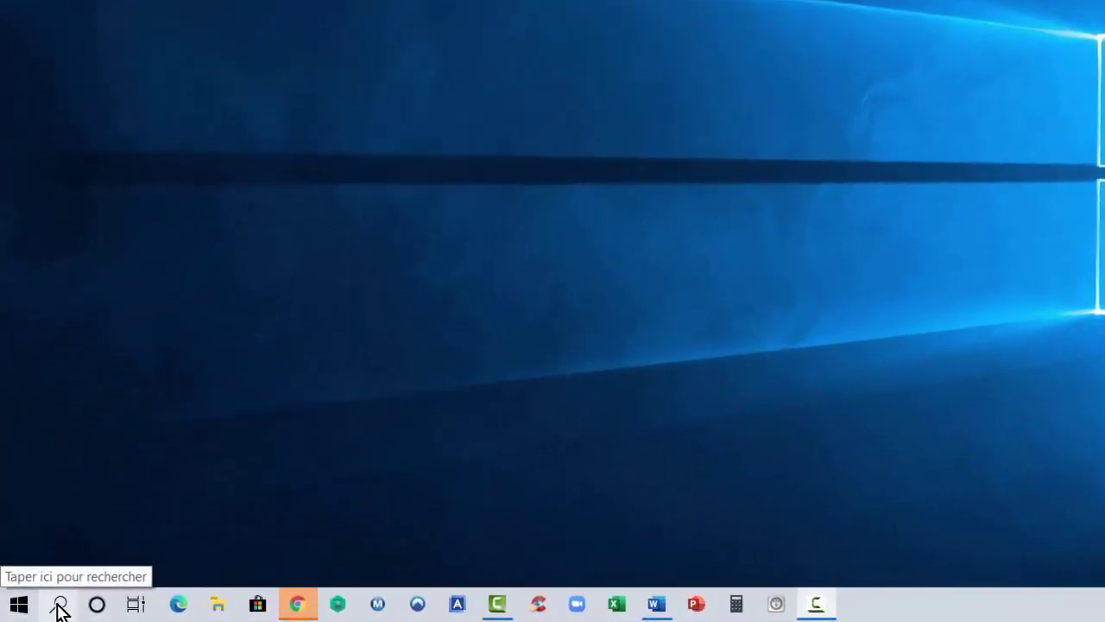
Open the Réinitialiser ce PC settings, review the reset and advanced startup options, and close the window
left_click(58, 607)
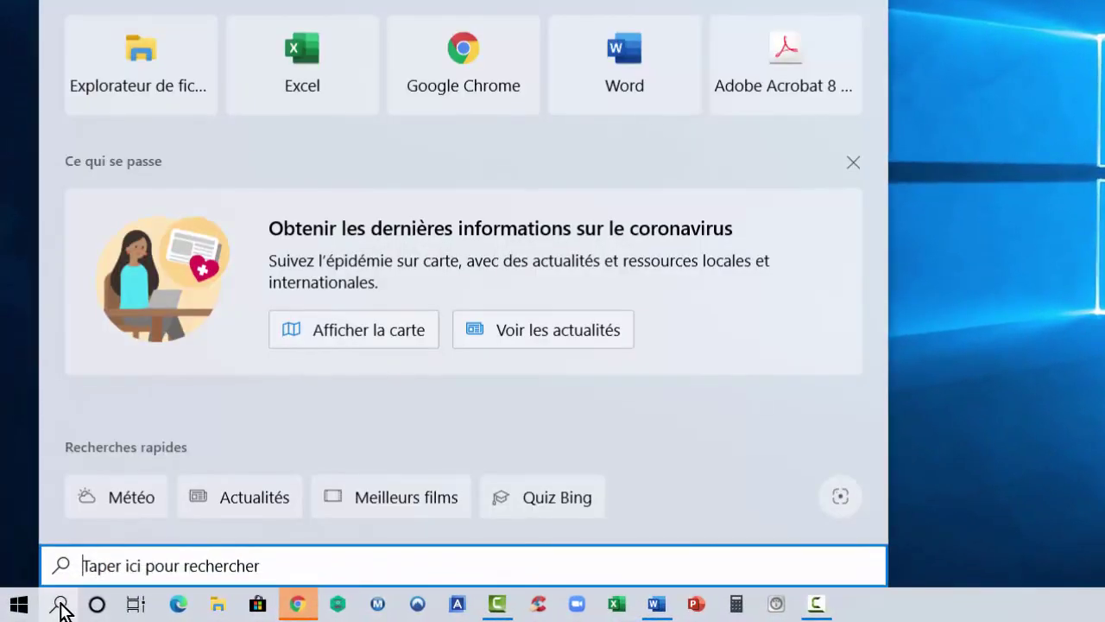
type("rein")
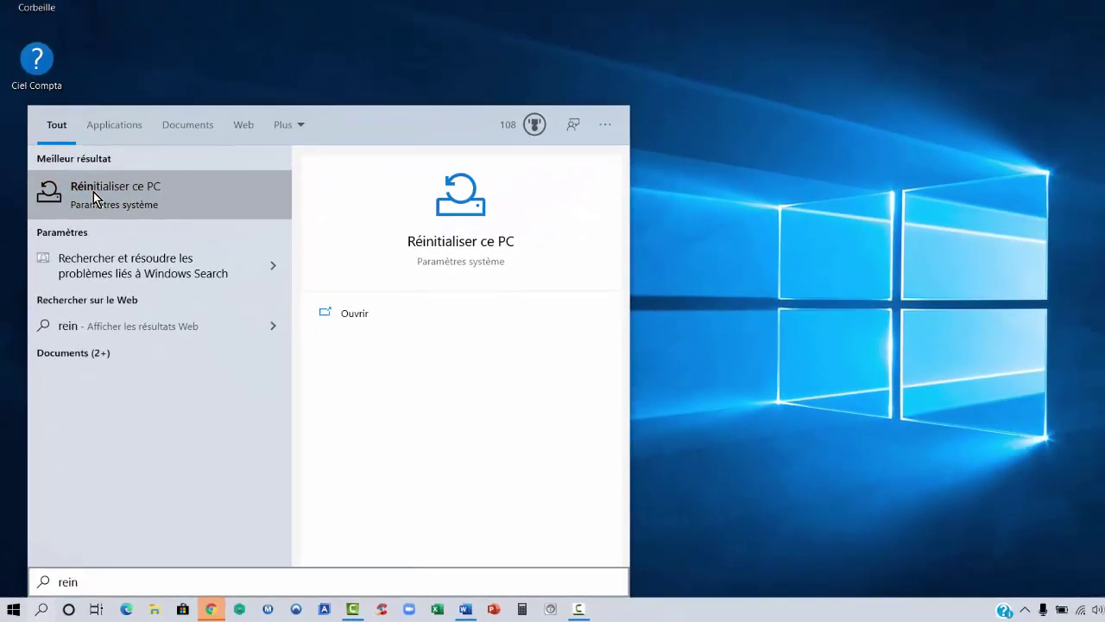
left_click(118, 87)
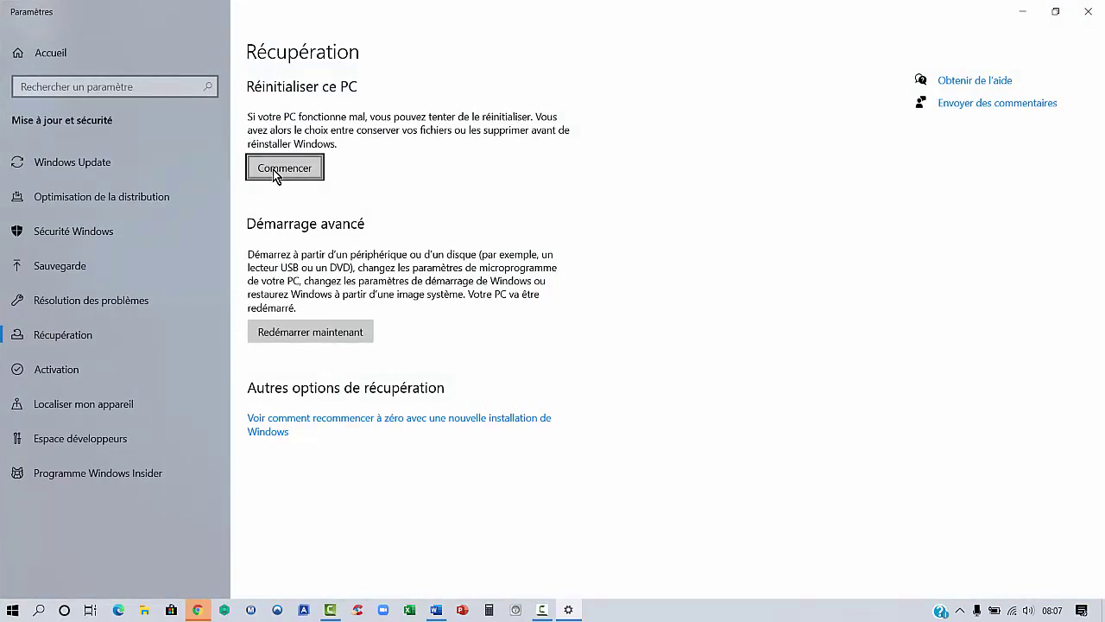
left_click(1089, 19)
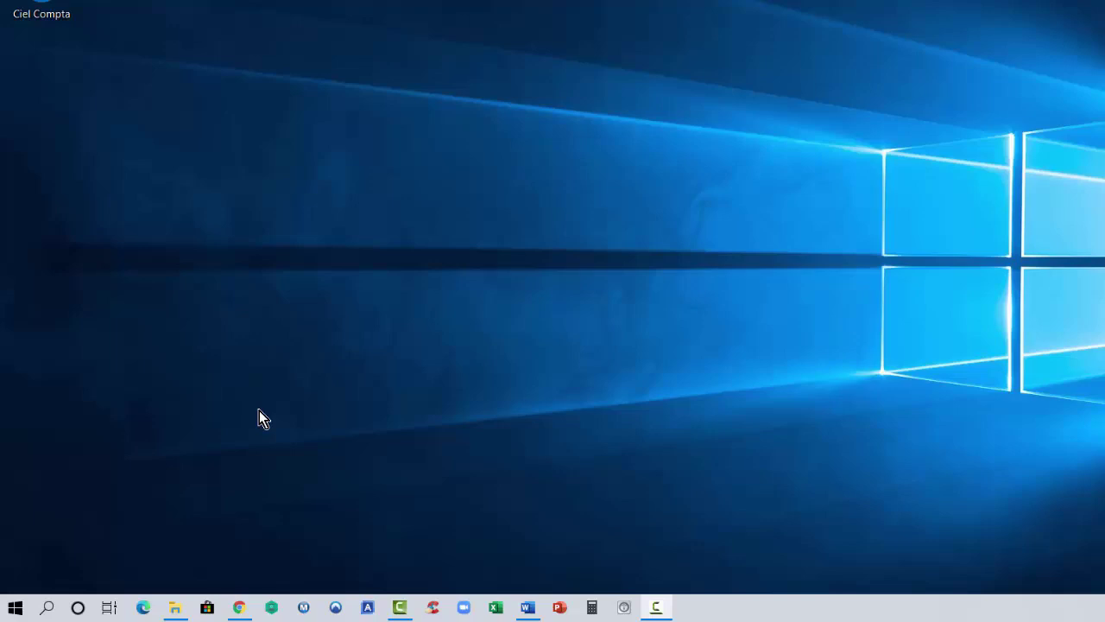
Launch recovery drive creation from Récupération with system files saved to it, and choose F:\ as the target drive
left_click(49, 610)
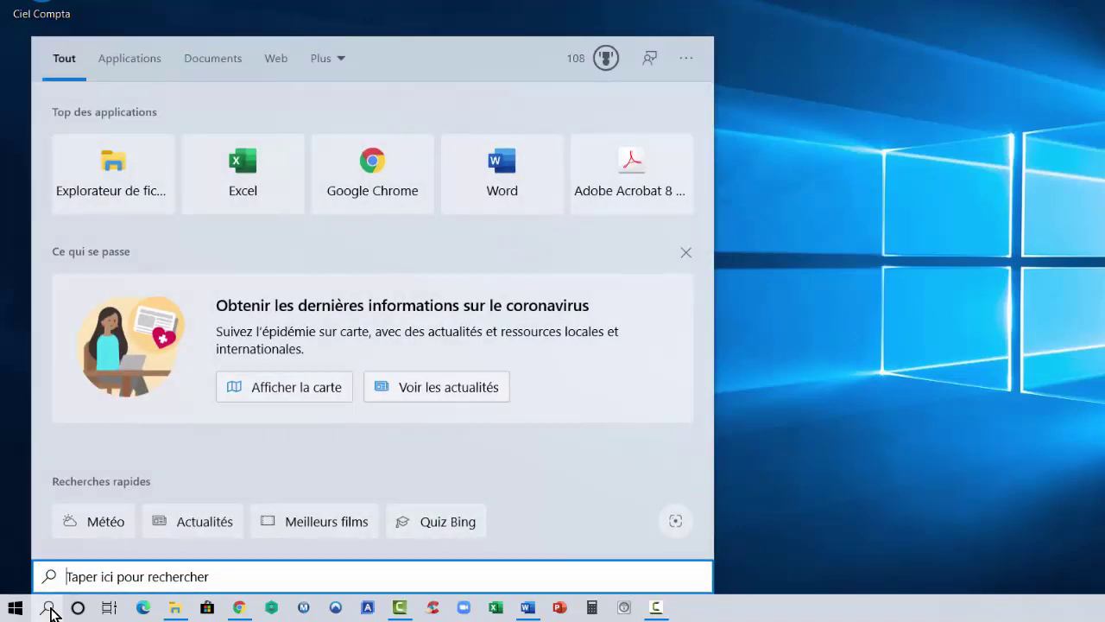
type("récup")
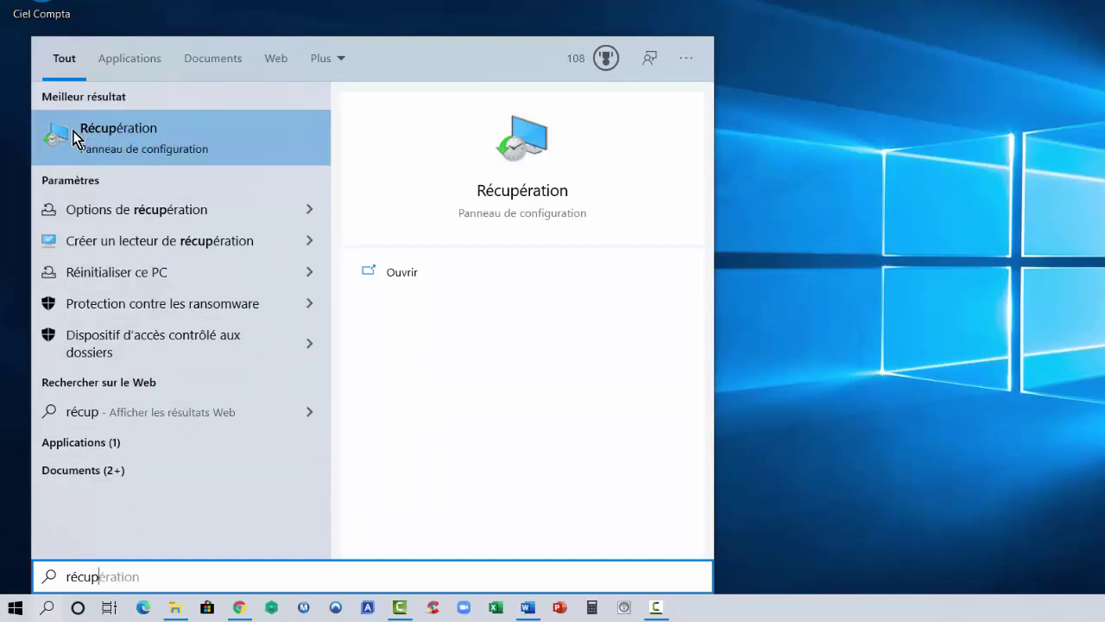
left_click(132, 136)
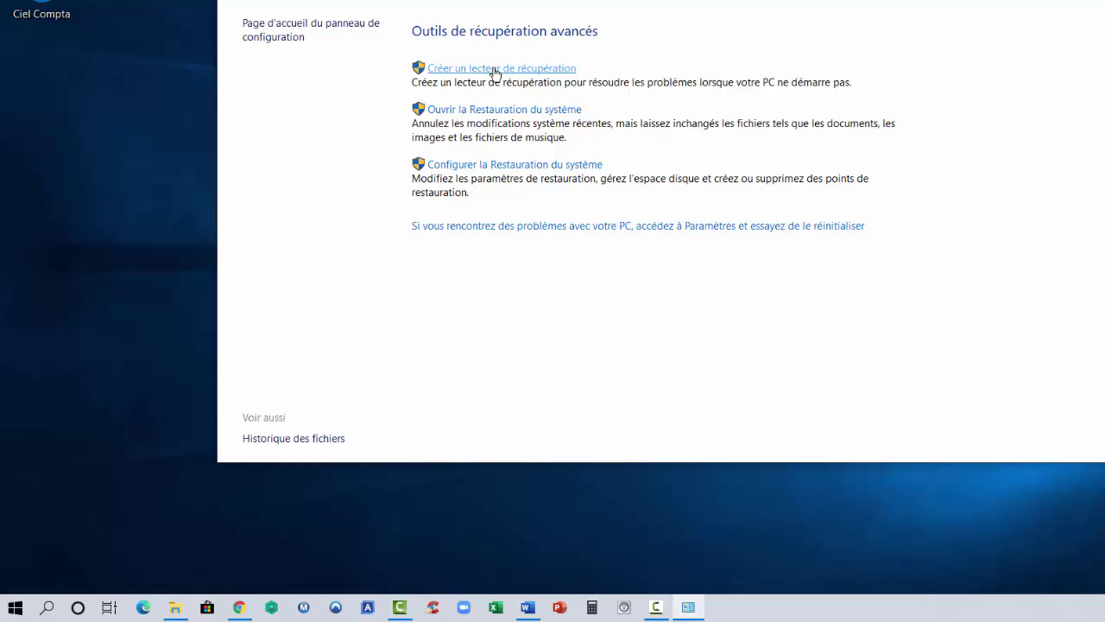
left_click(495, 71)
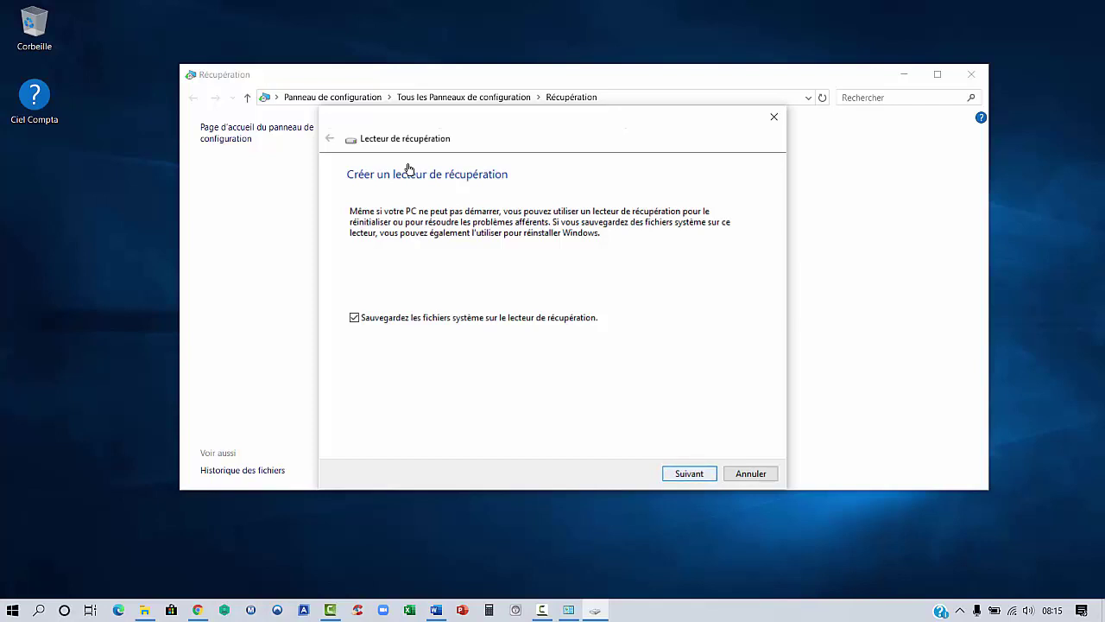
key("Return")
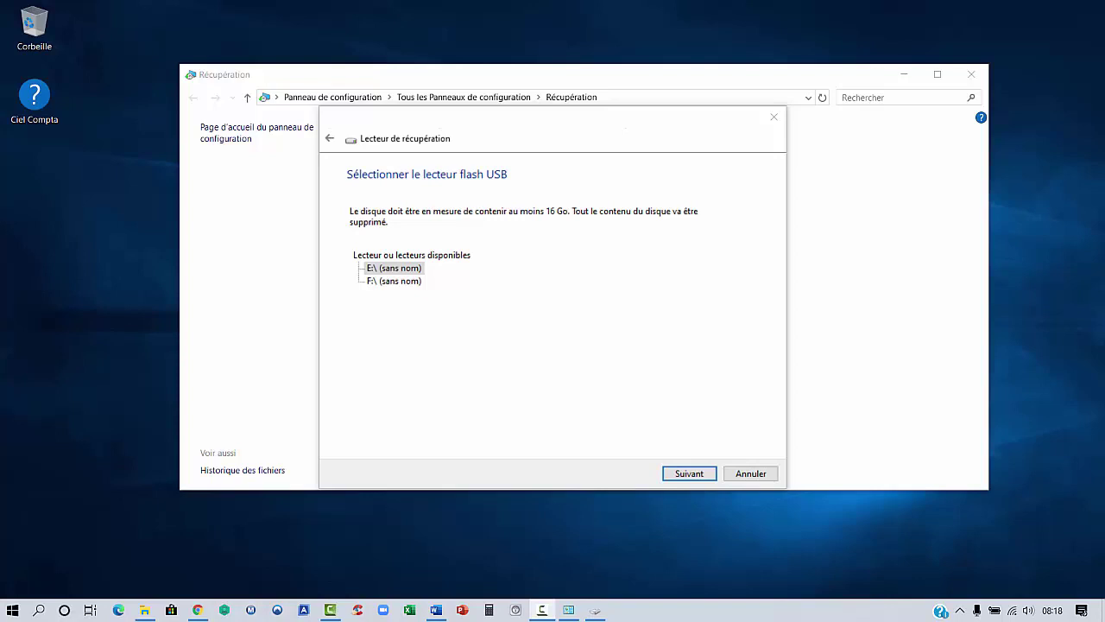
left_click(371, 270)
key("Down")
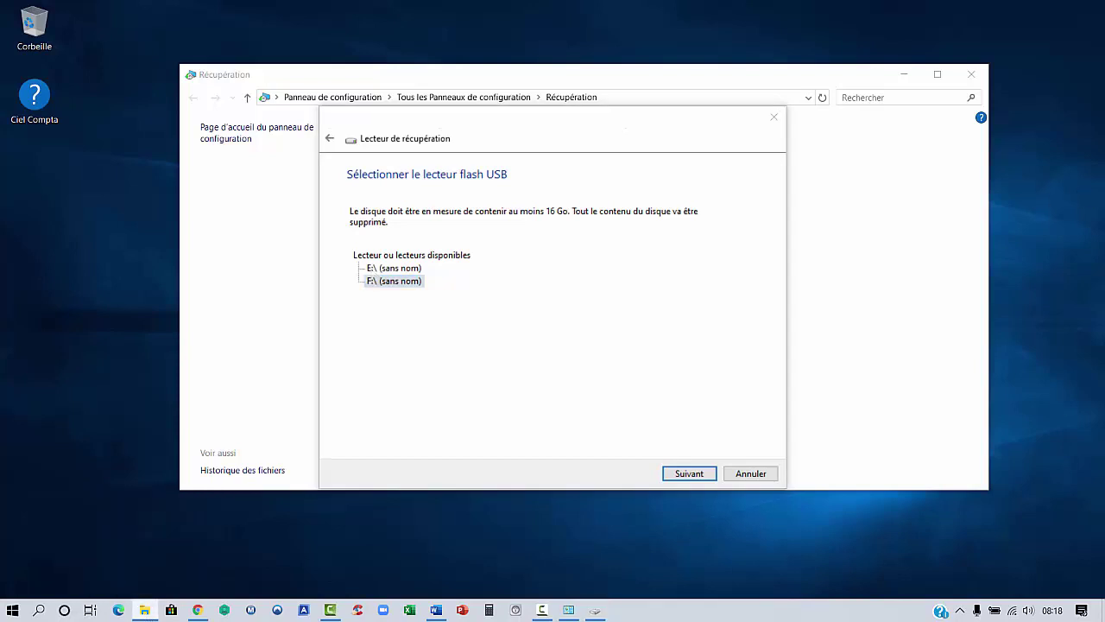
Rename the Lecteur USB (F:) drive as CLERECUP under Ce PC and close the file explorer window
left_click_drag(1104, 195, 591, 128)
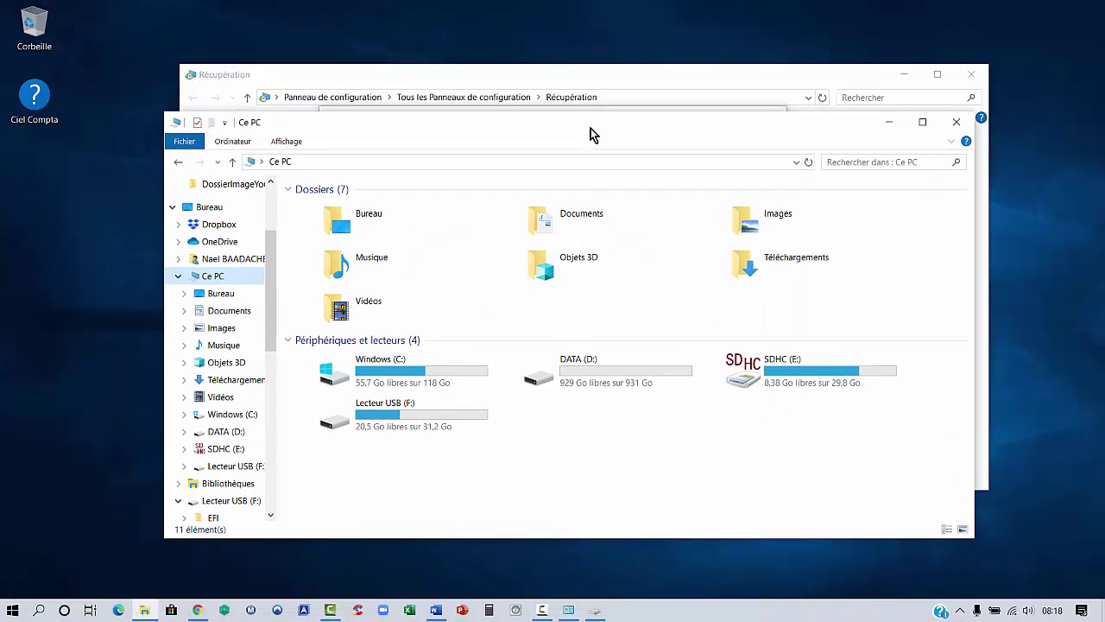
left_click(923, 123)
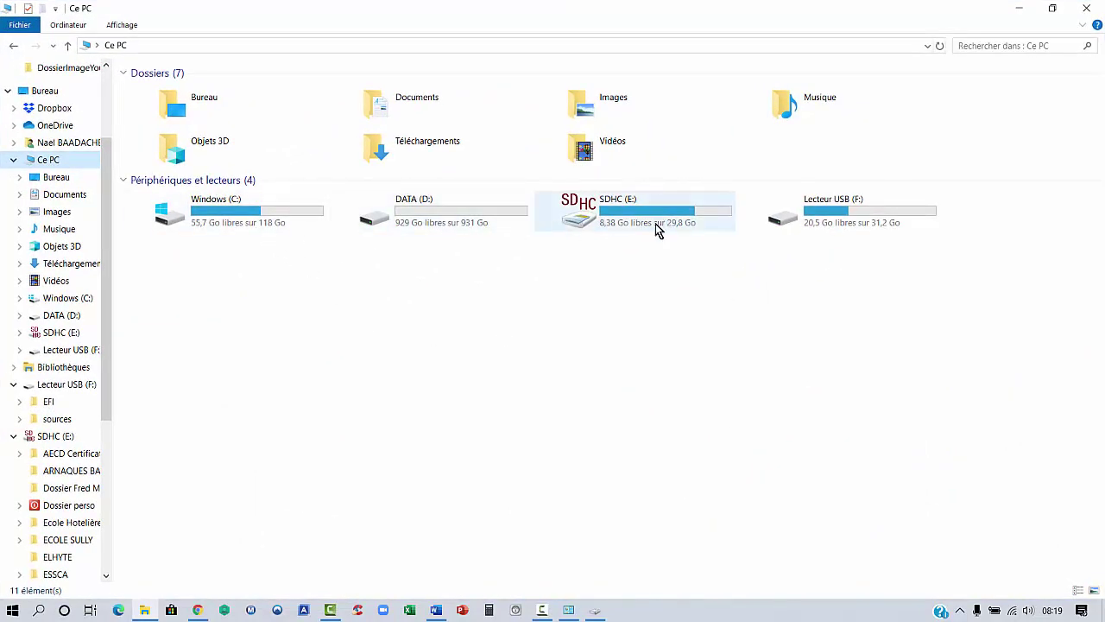
left_click(827, 226)
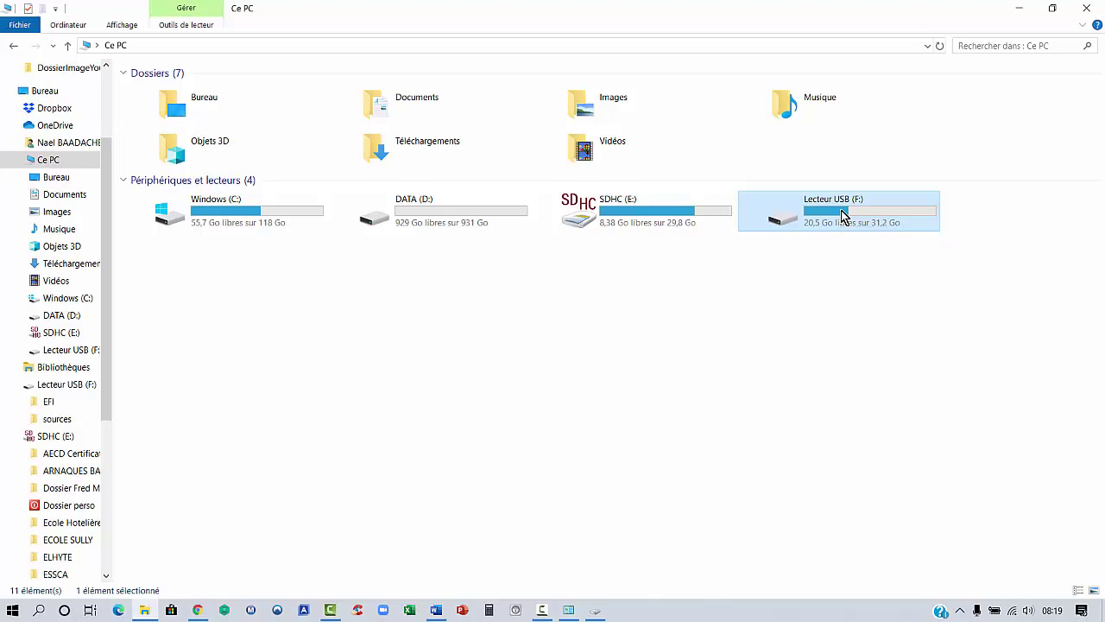
right_click(842, 215)
left_click(866, 568)
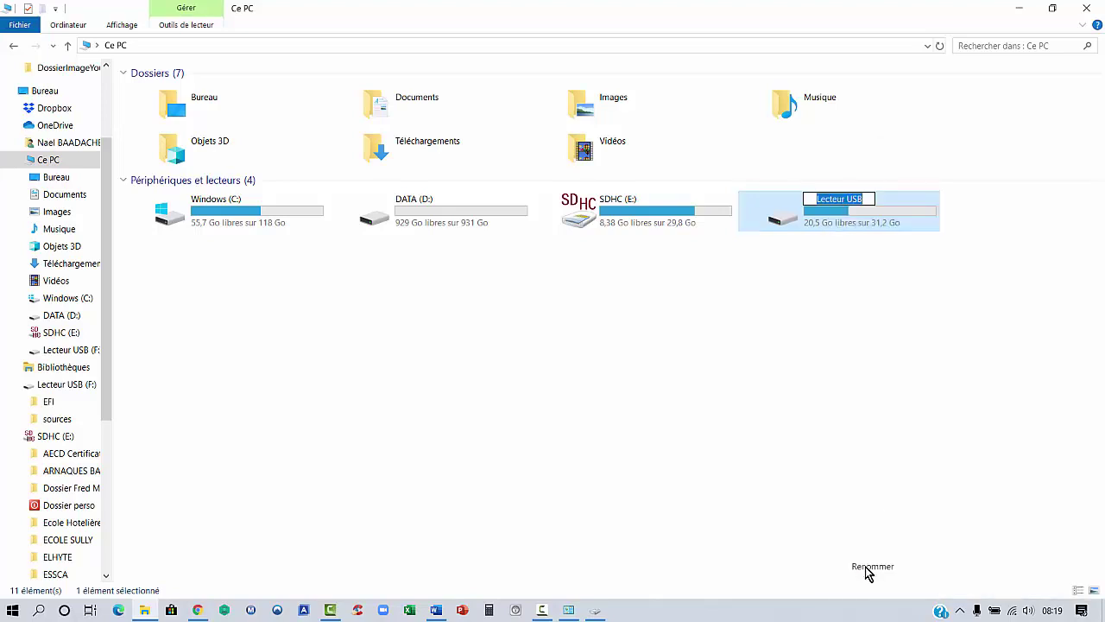
type("CLERECUP")
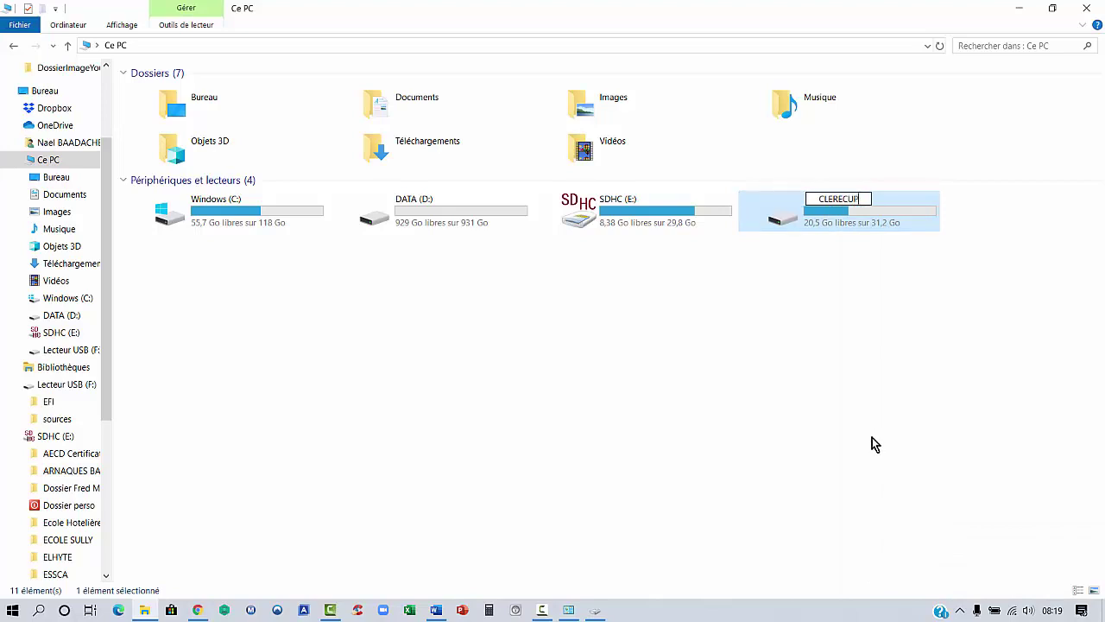
key("Return")
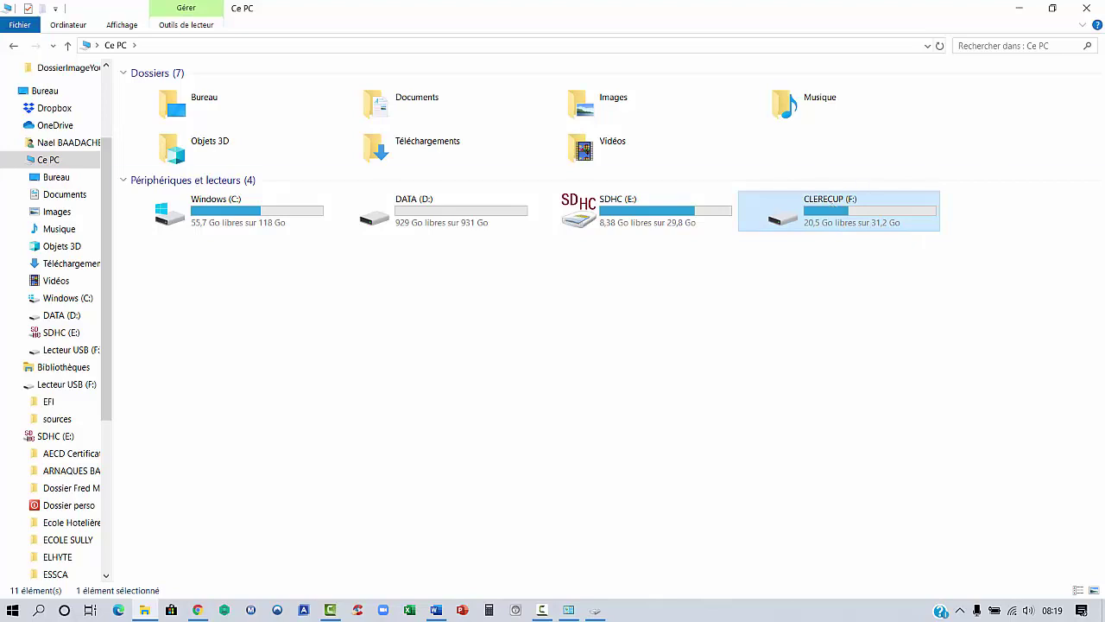
left_click(1085, 12)
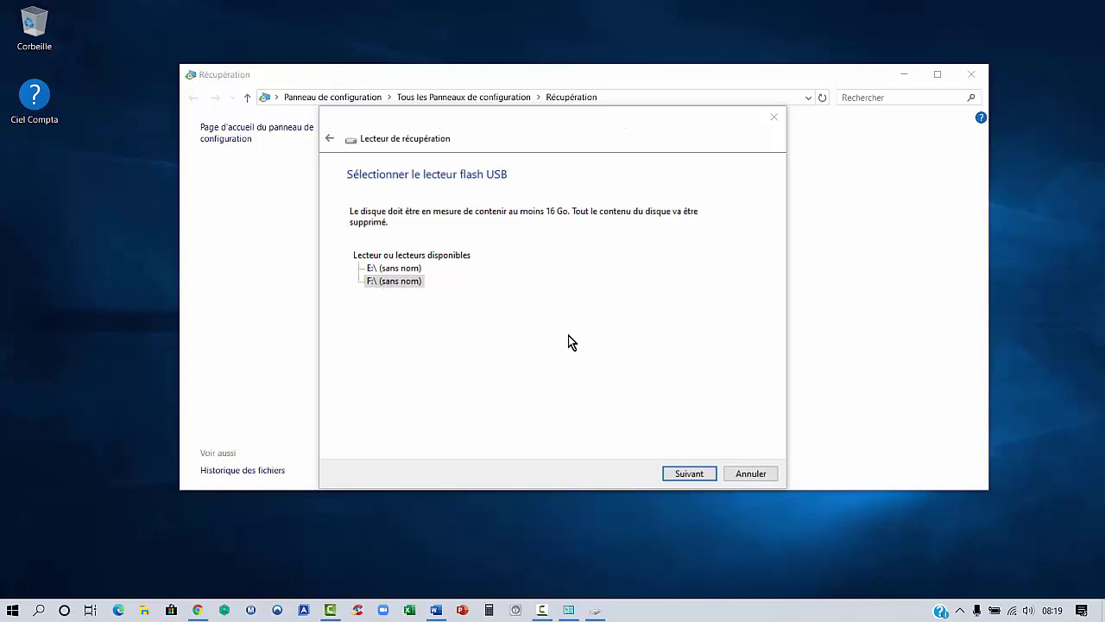
Create the recovery drive on the selected USB drive, accepting deletion of its contents, and finish the wizard
left_click(691, 476)
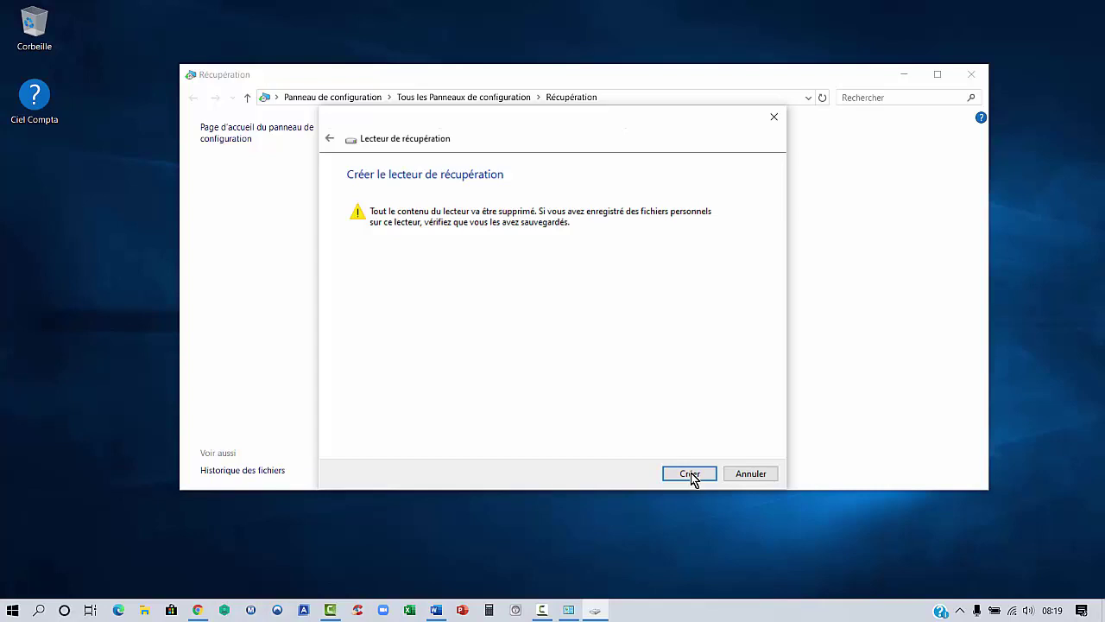
left_click(691, 476)
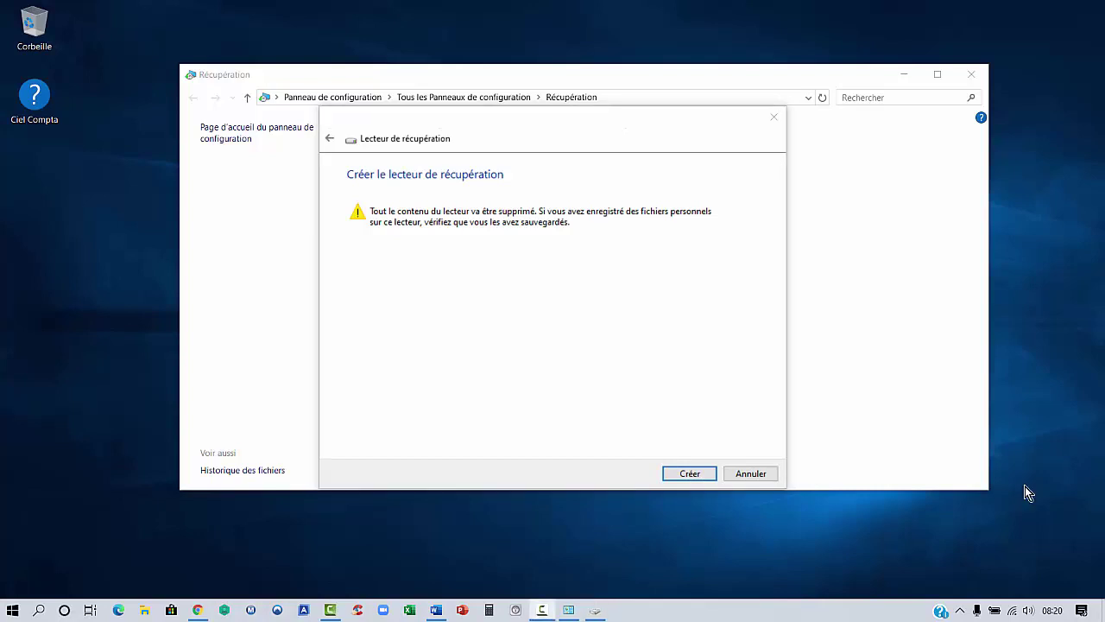
left_click(701, 474)
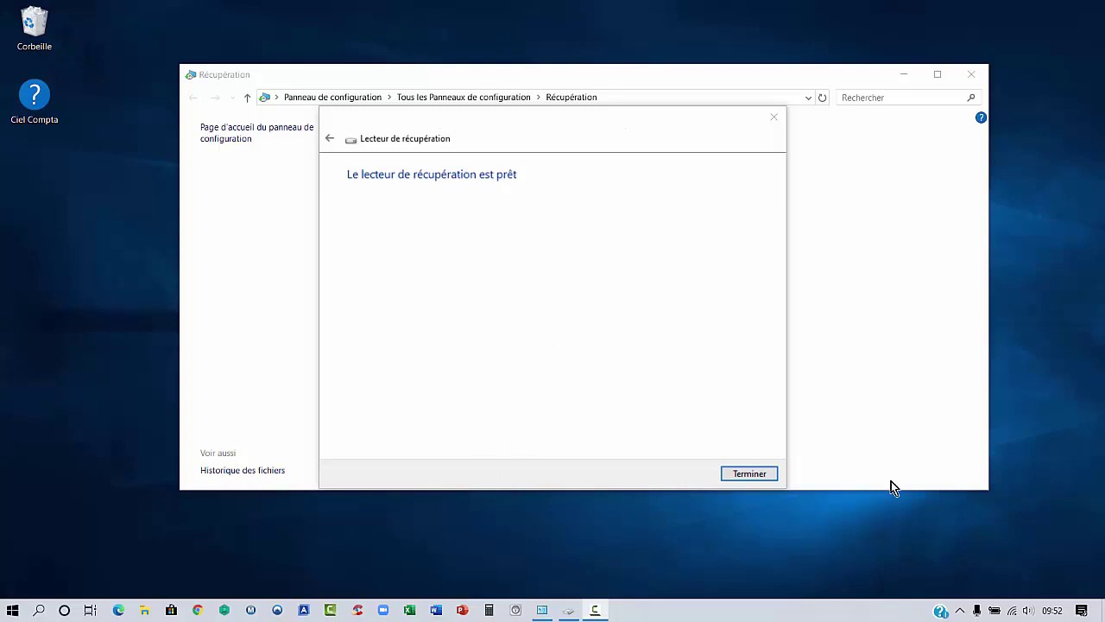
left_click(755, 474)
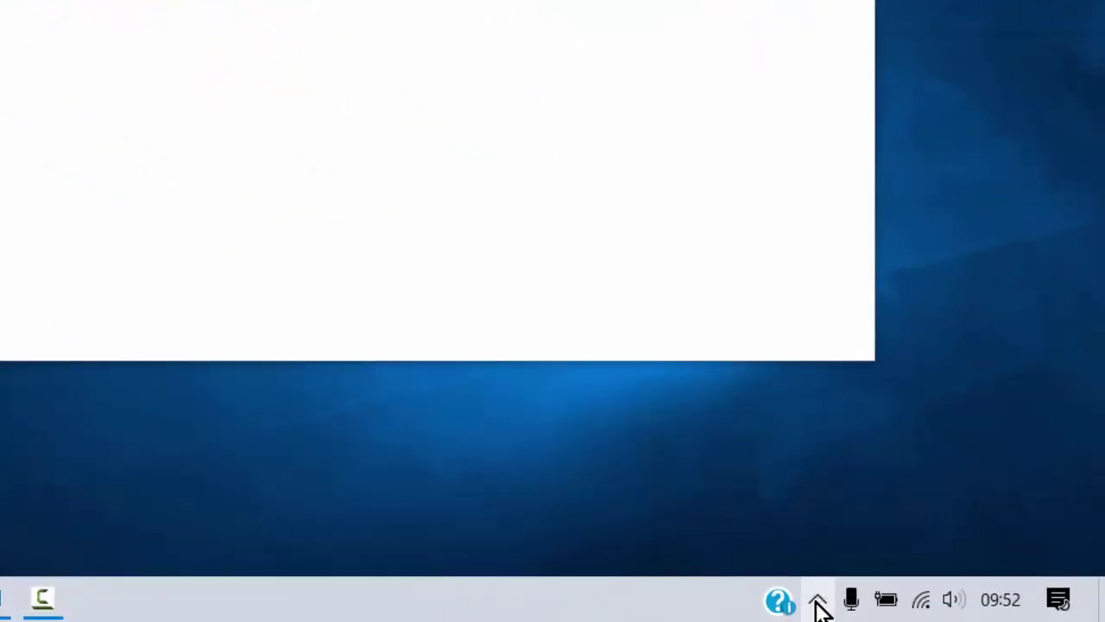
Safely eject the UDisk USB drive and close the Récupération window
left_click(818, 604)
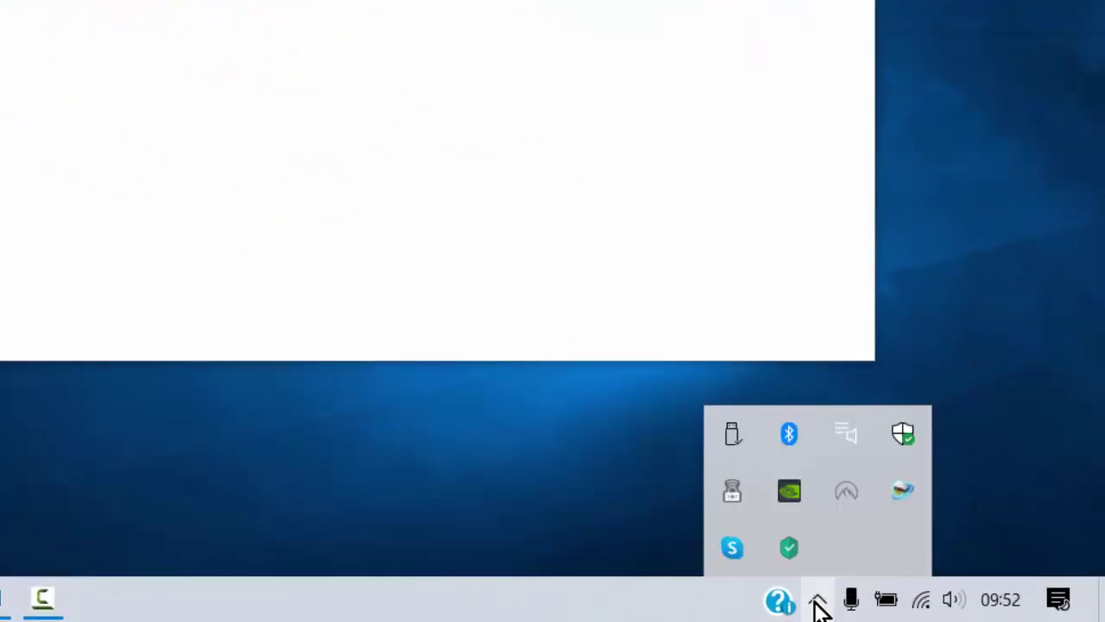
left_click(732, 440)
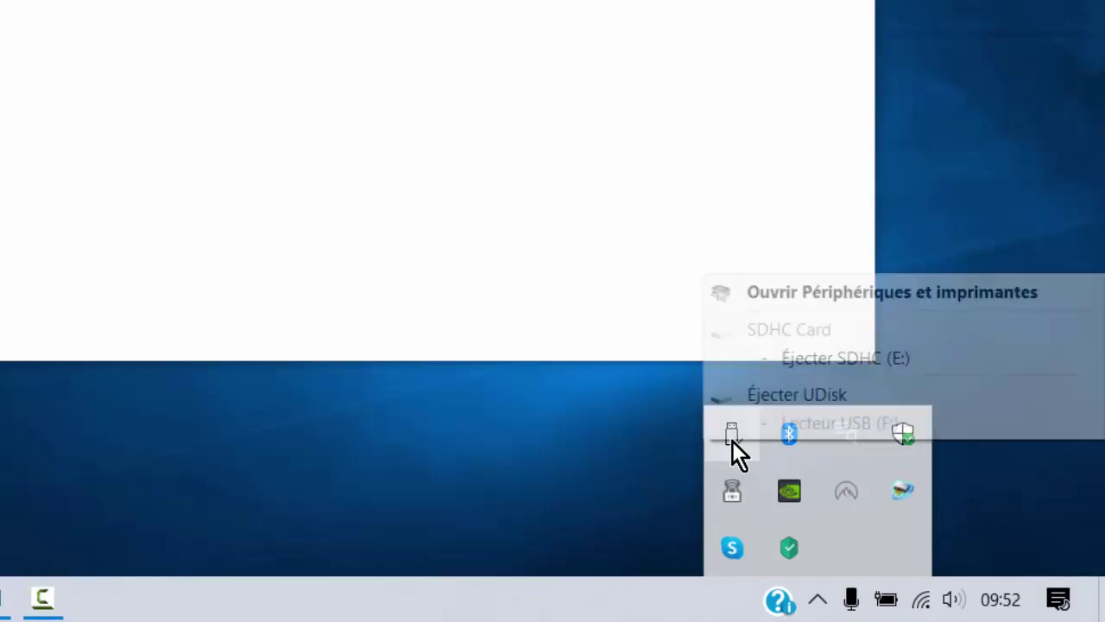
left_click(779, 395)
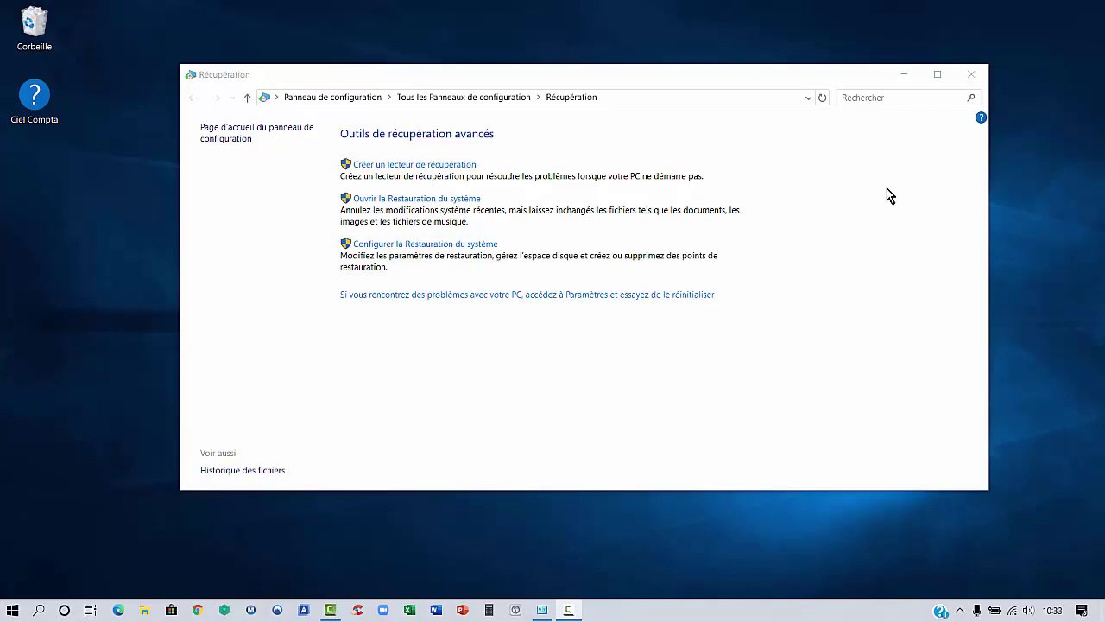
left_click(971, 74)
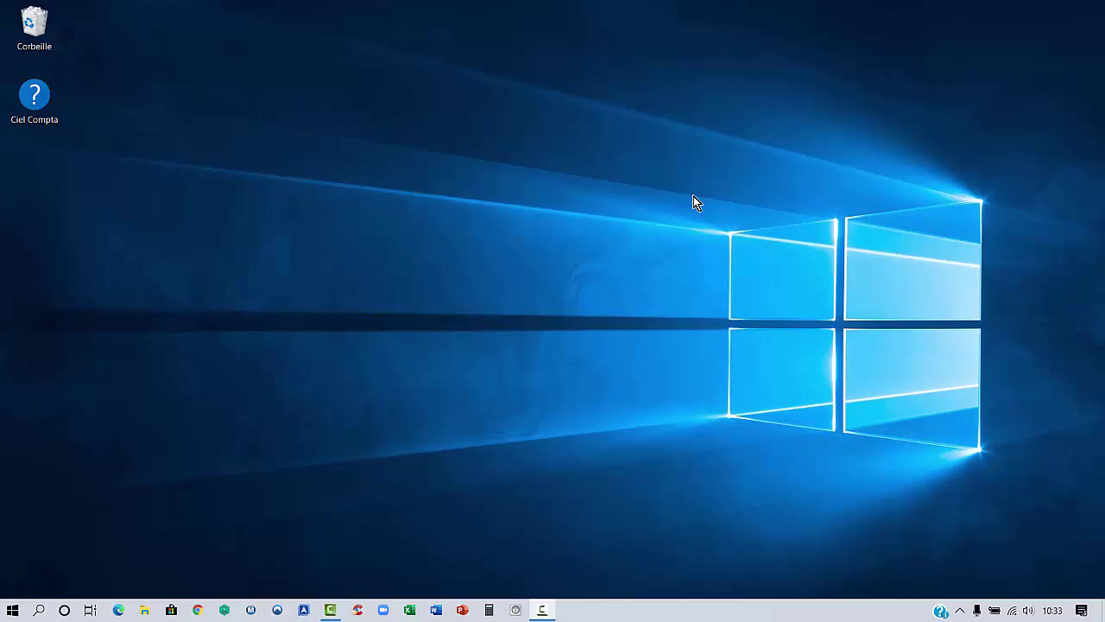
Open the Windows 7 backup and restore tool from the backup settings and start creating a system image
left_click(40, 610)
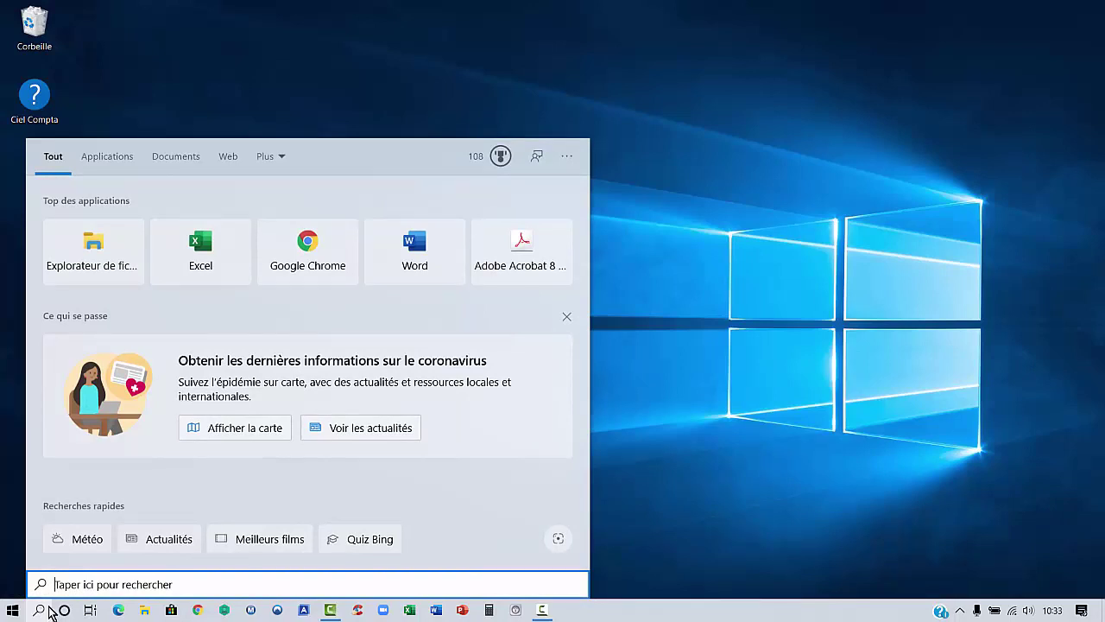
type("sauv")
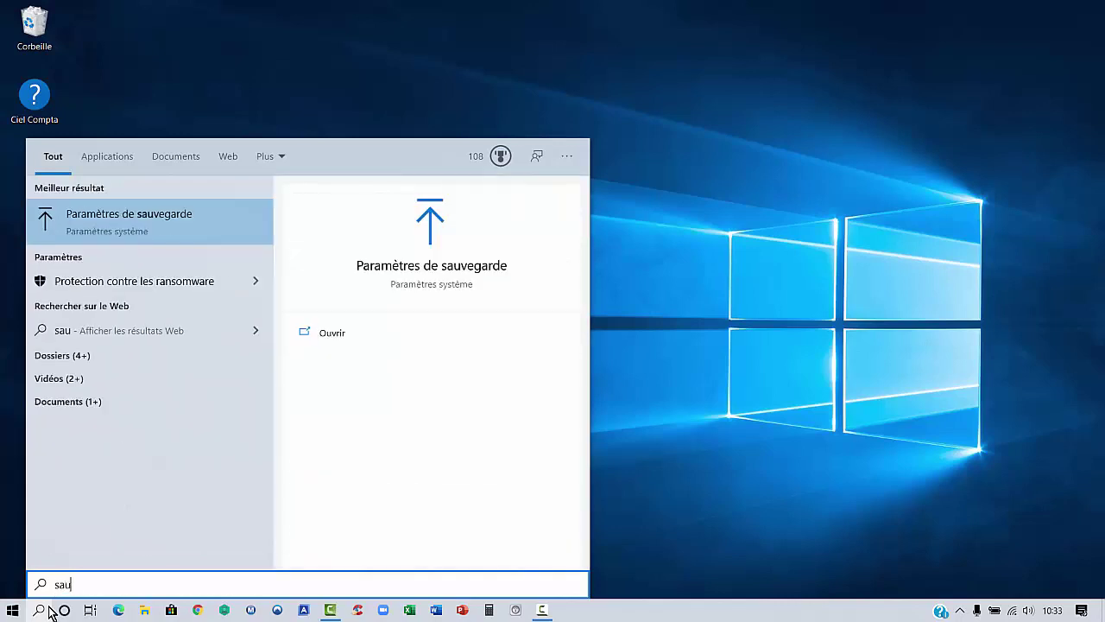
left_click(126, 228)
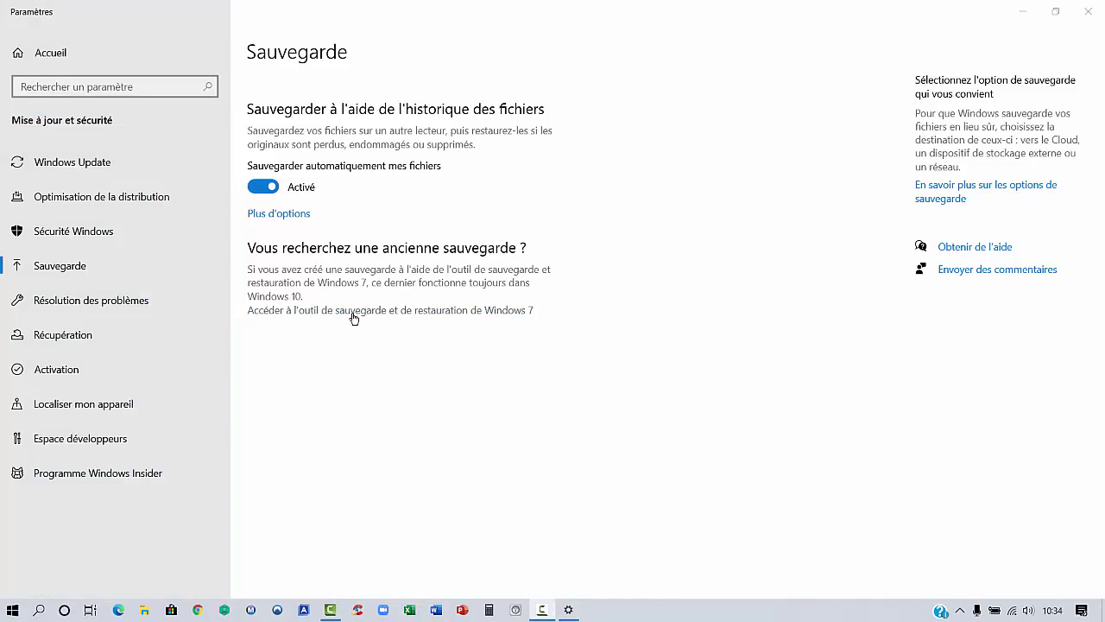
left_click(364, 310)
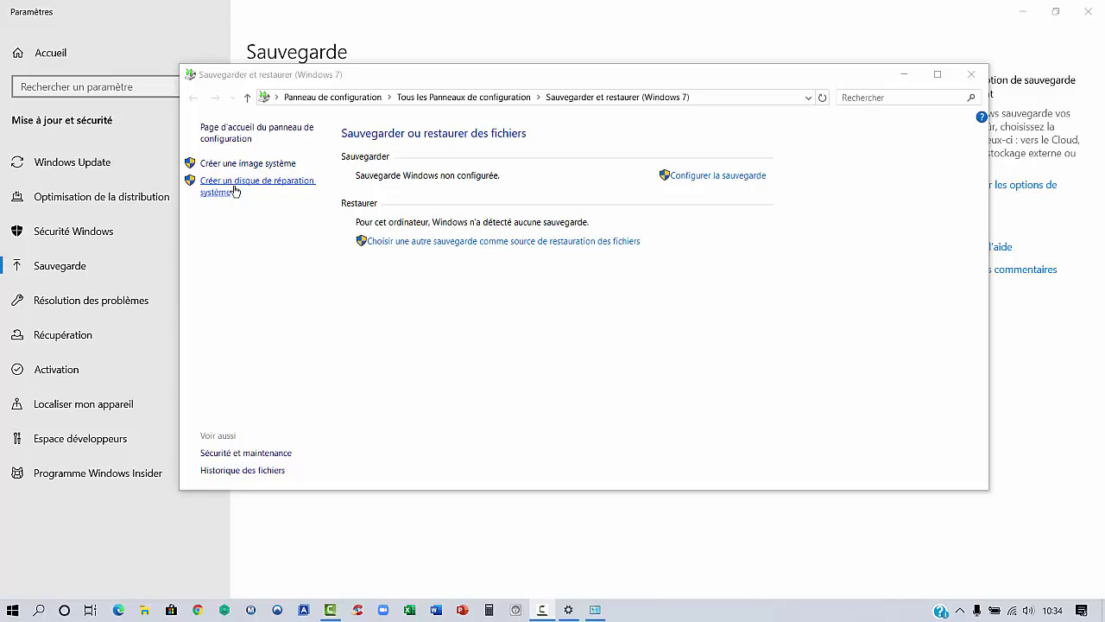
left_click(231, 167)
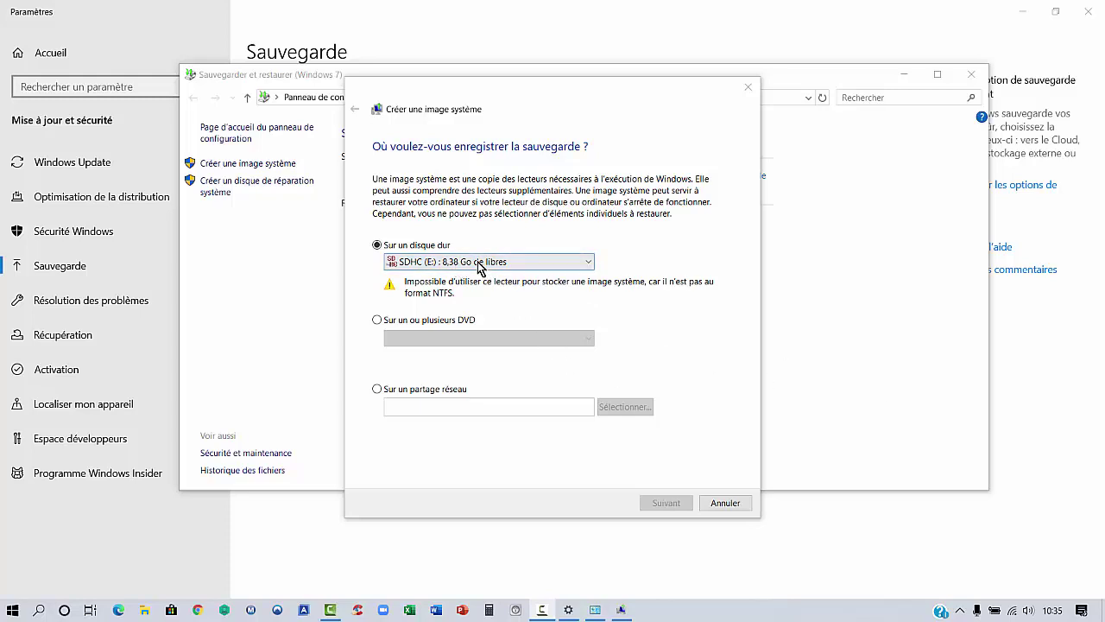
Check which hard disks are available as the destination for the system image
left_click(589, 263)
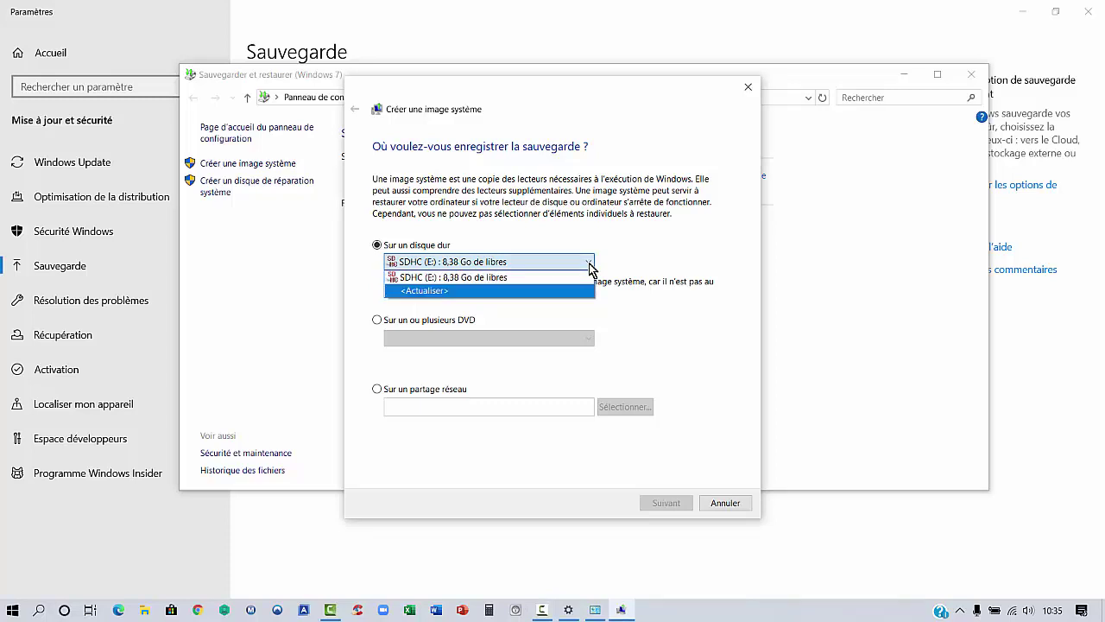
left_click(591, 268)
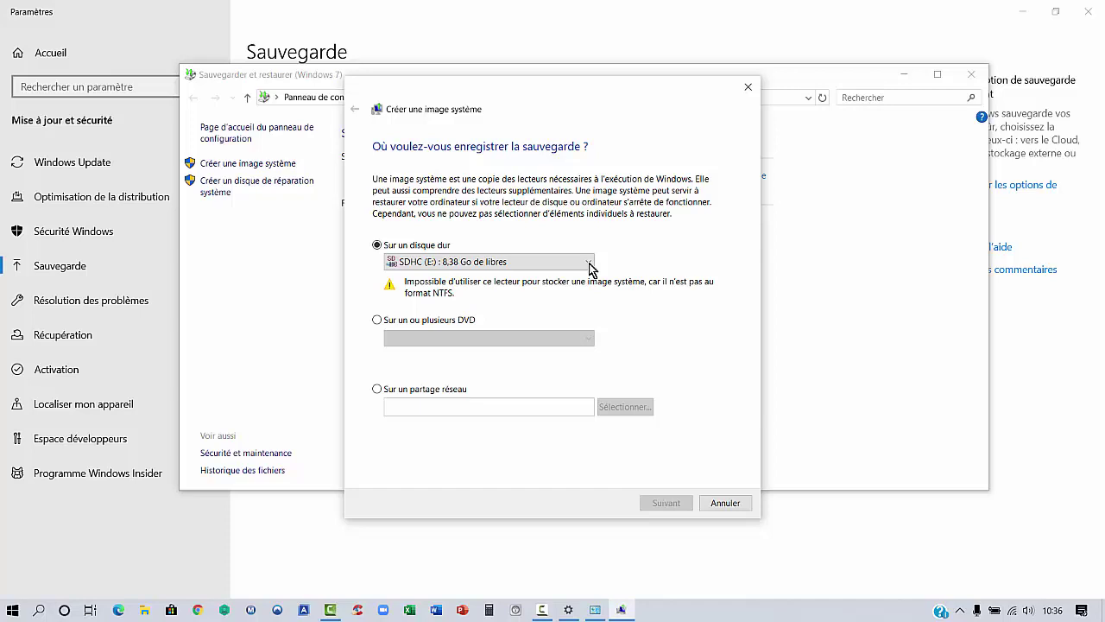
left_click(588, 261)
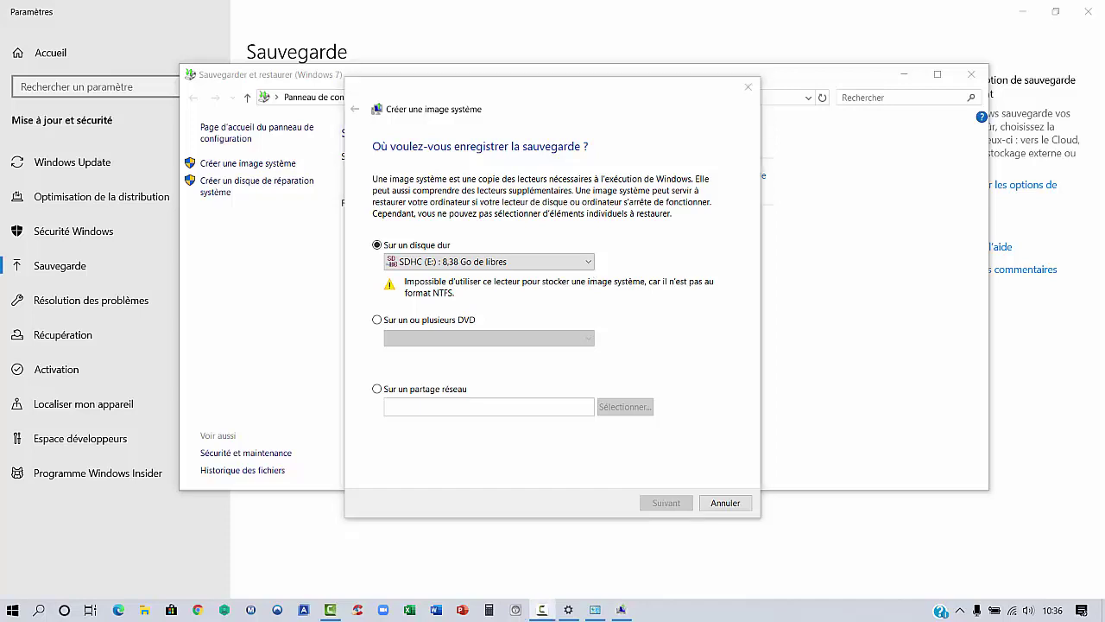